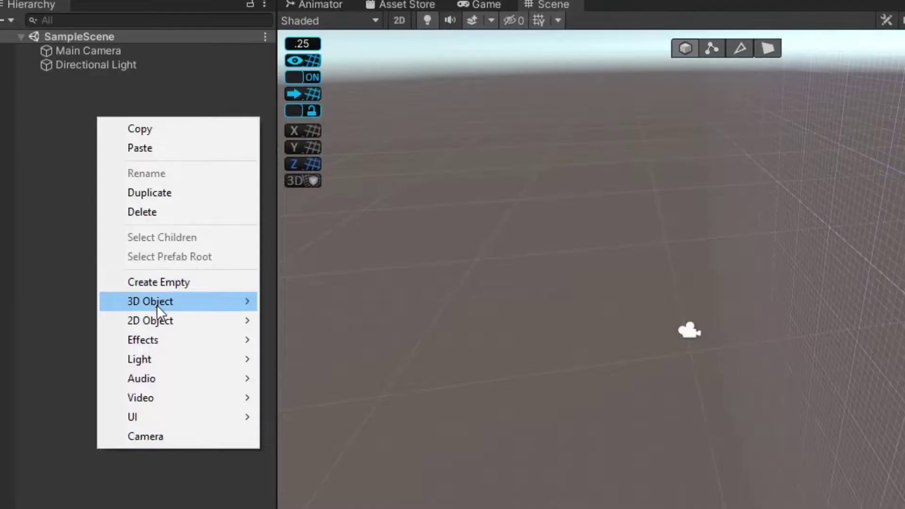
Step: Add a sphere to the scene and place a white bar as a grid line in the texture
left_click(342, 316)
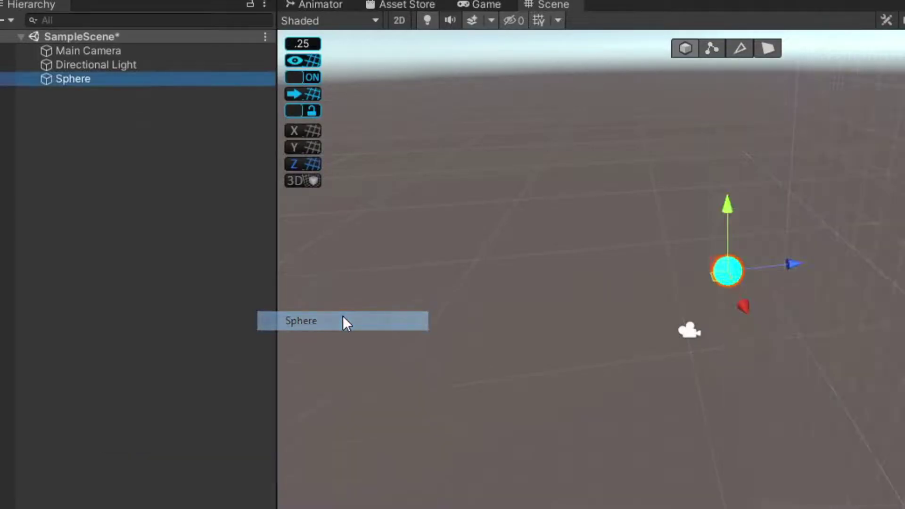
key("Return")
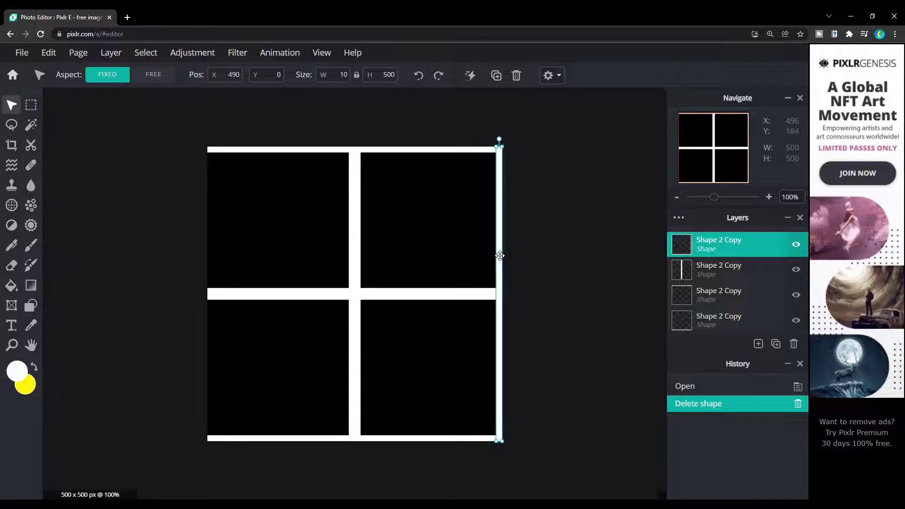
left_click_drag(500, 255, 436, 262)
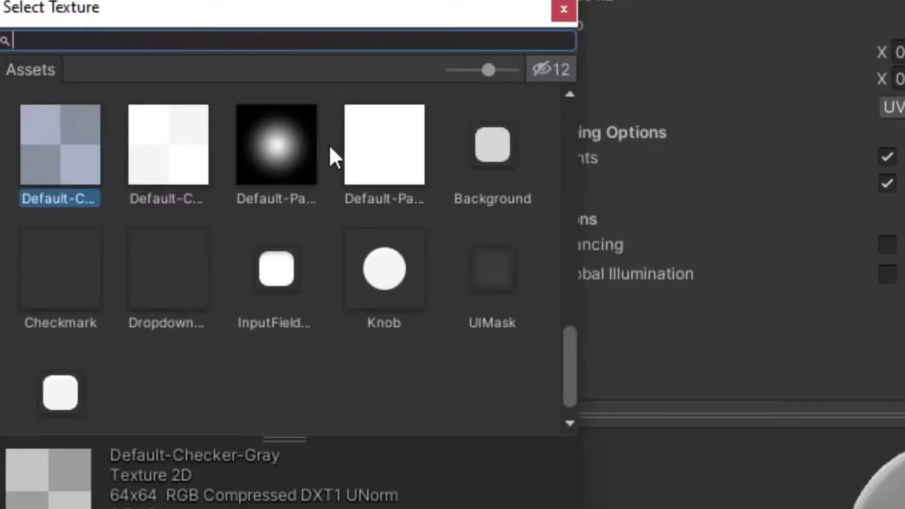
scroll(323, 177, "up", 3)
scroll(317, 210, "up", 2)
Step: Apply the Untitled(7) grid texture to the material and play-test the jump tile course
left_click(394, 152)
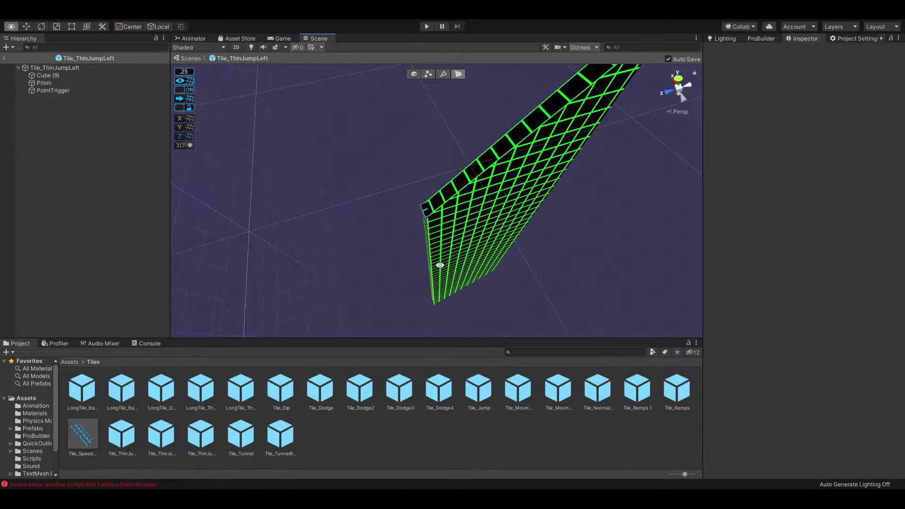
left_click_drag(440, 265, 420, 256, "alt")
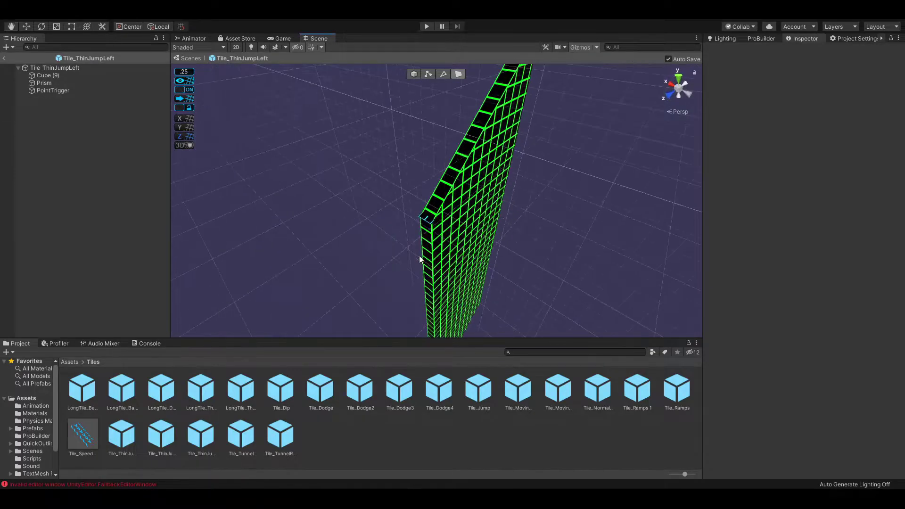
key("ctrl+p")
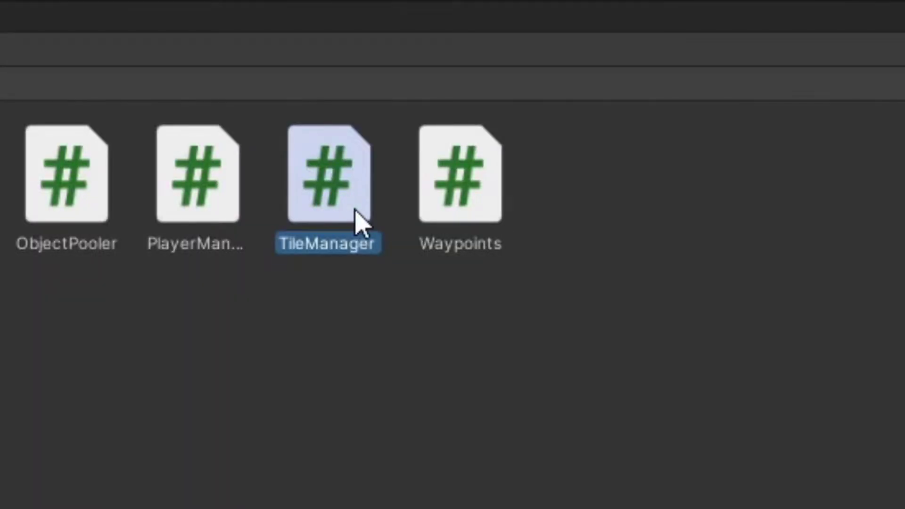
Step: Duplicate the TileManager script as Backdrop and inspect the background towers
key("ctrl+d")
key("F2")
type("Back")
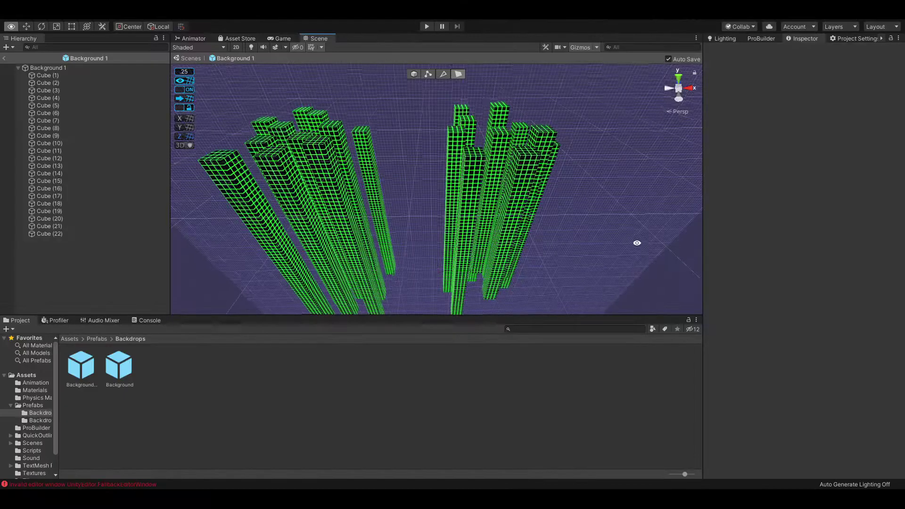
mouse_move(636, 242)
left_mouse_down("alt")
mouse_move(550, 245)
mouse_move(525, 231)
mouse_move(579, 244)
mouse_move(643, 236)
left_mouse_up("alt")
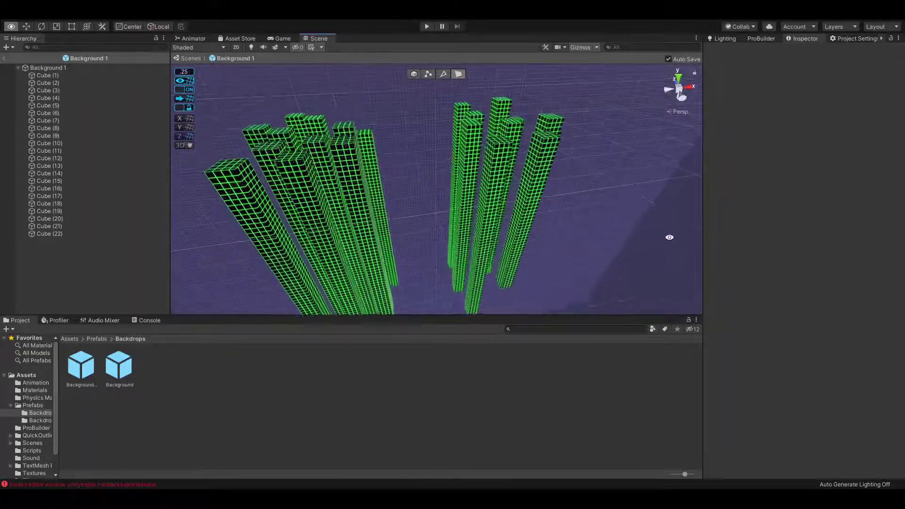
Step: Play-test the game with the new backdrop towers
key("ctrl+p")
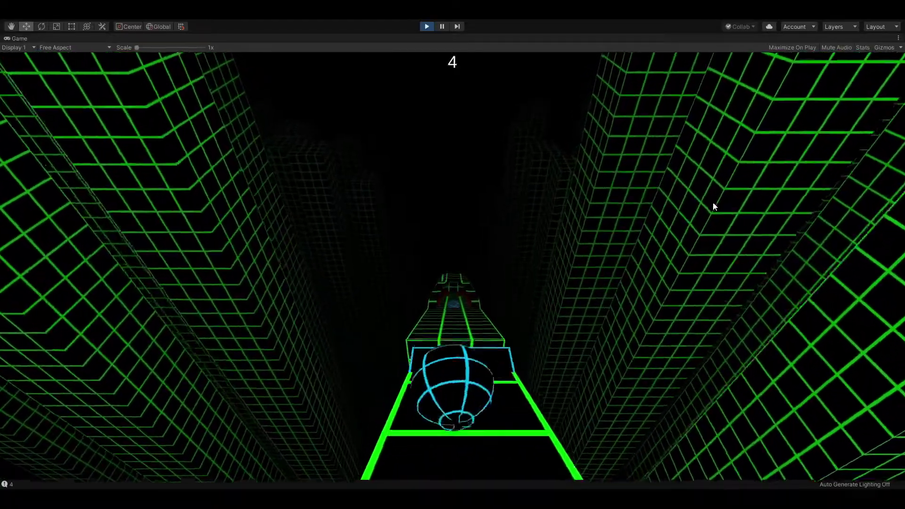
key("ctrl+p")
left_click_drag(497, 240, 388, 189, "alt")
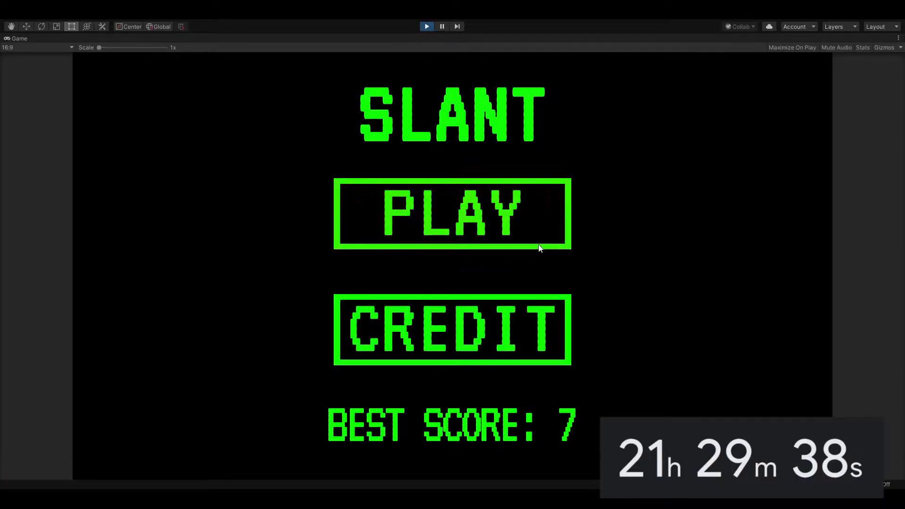
Step: Check the menu's CREDIT screen, then return to the menu with BACK
left_click(477, 332)
left_click(423, 414)
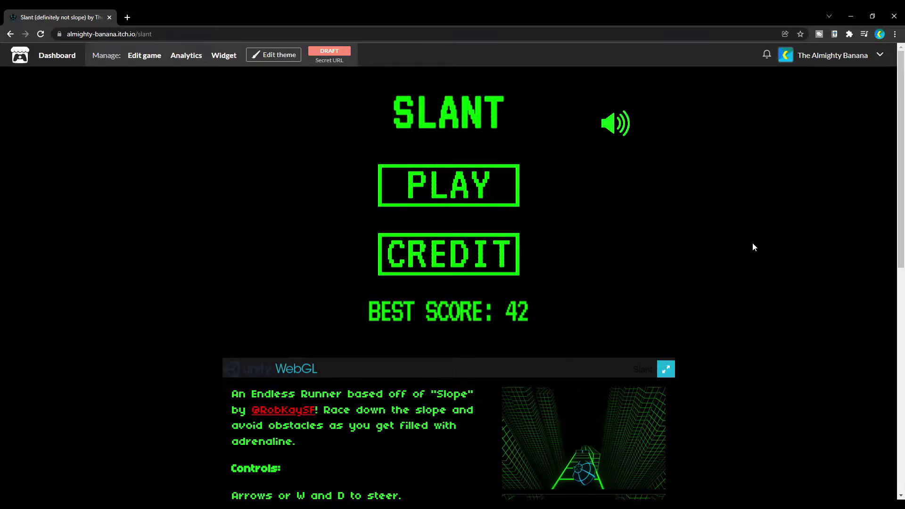
scroll(752, 247, "down", 1)
scroll(752, 247, "down", 2)
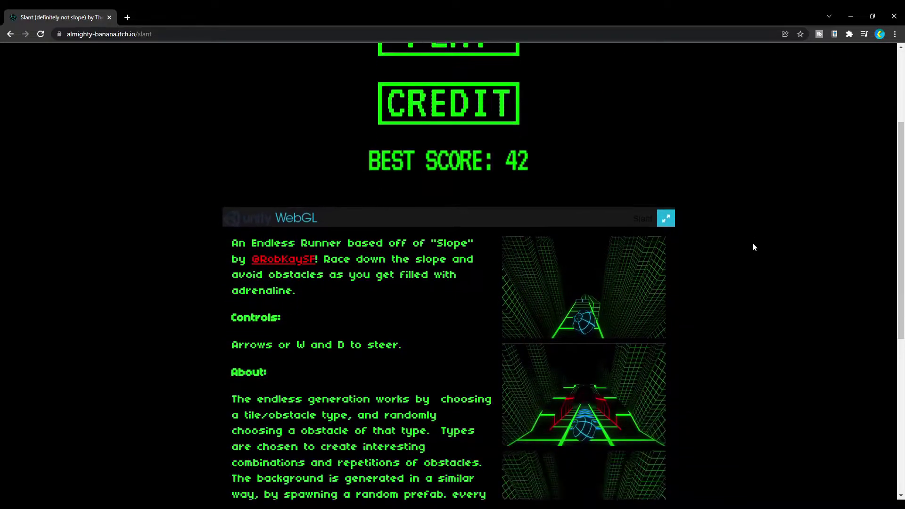
scroll(752, 247, "down", 1)
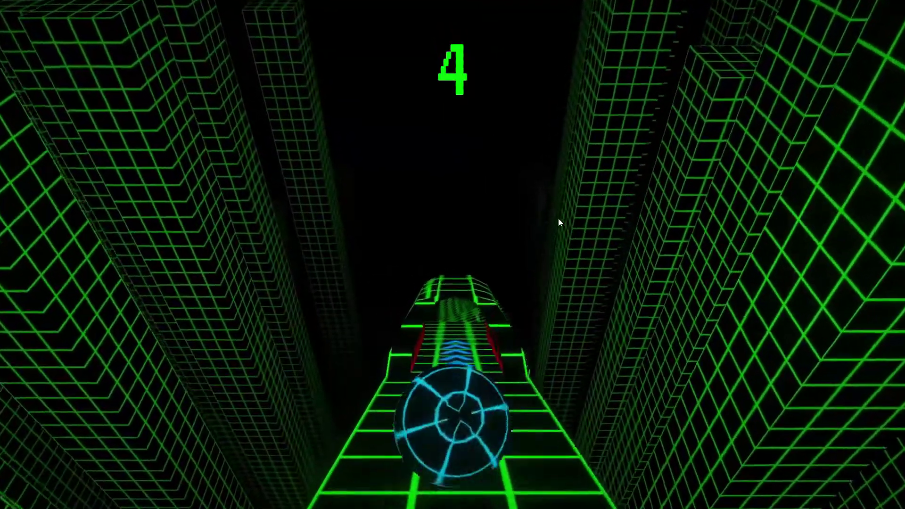